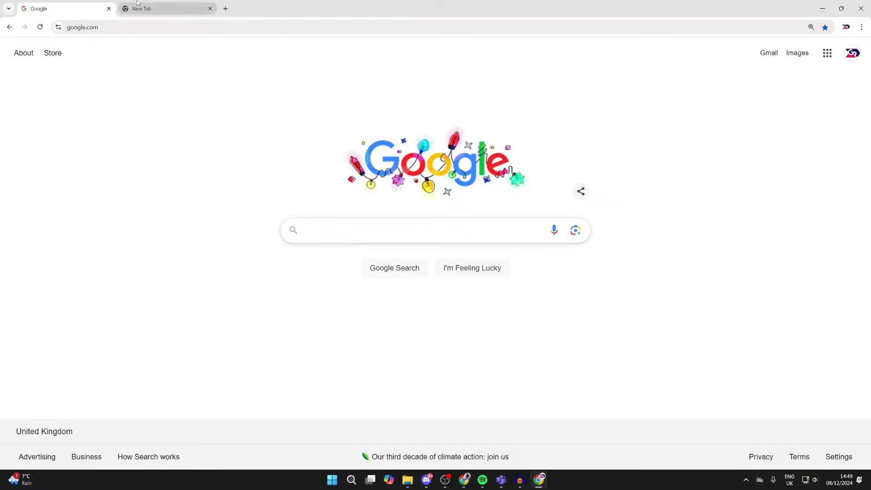
- Open the GuideRealm YouTube bookmark in a new third tab, then return to the New Tab page
{"action": "left_click", "coordinate": [170, 9]}
{"action": "left_click", "coordinate": [225, 9]}
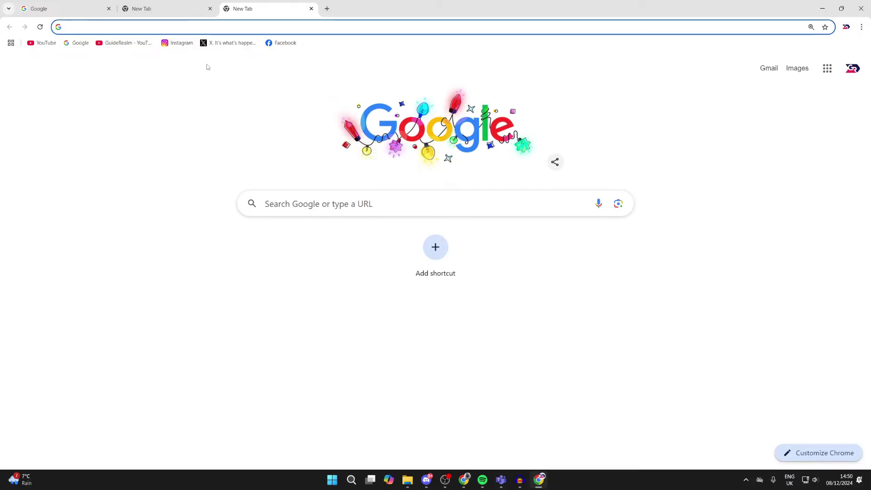
{"action": "left_click", "coordinate": [126, 42]}
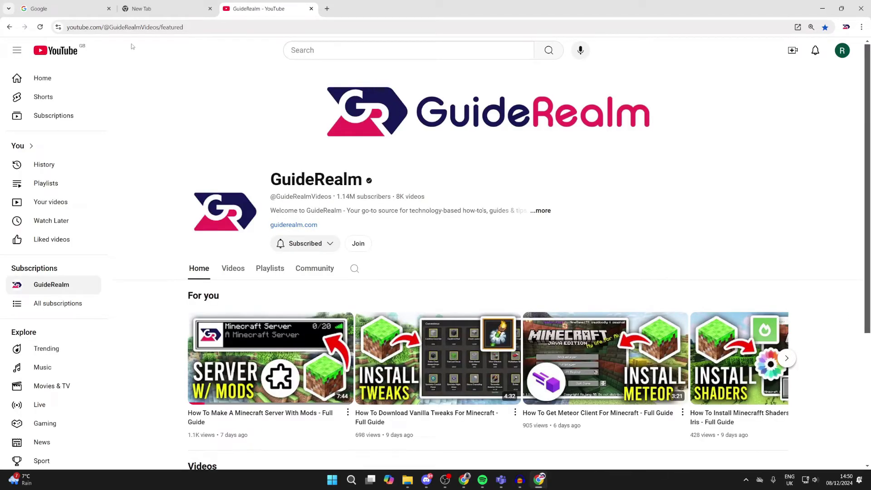
{"action": "left_click", "coordinate": [153, 6]}
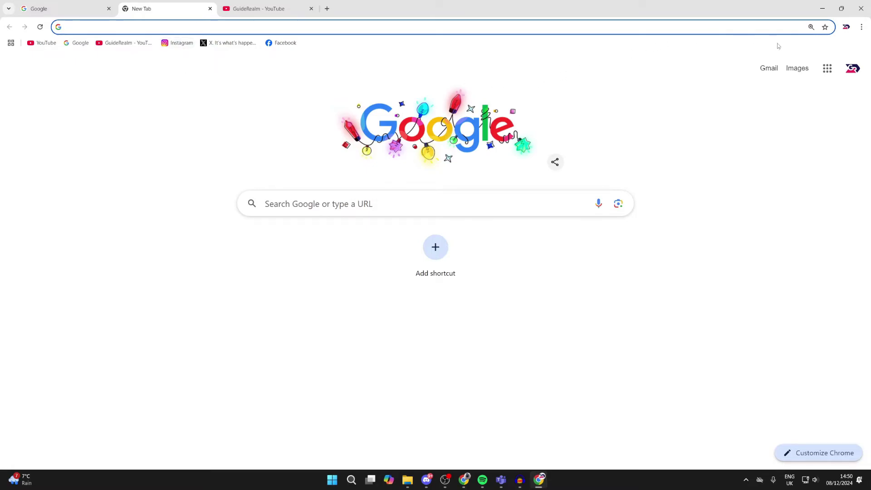
- Open Chrome Settings from the three-dot main menu
{"action": "left_click", "coordinate": [861, 27]}
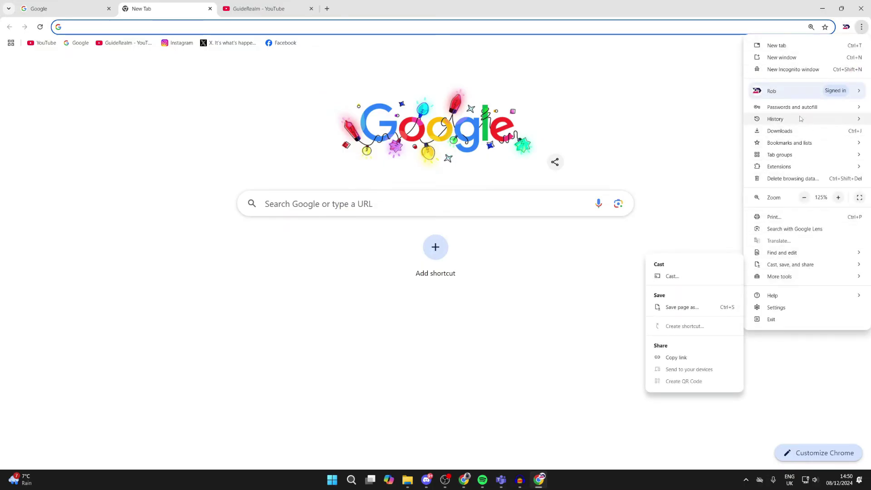
{"action": "left_click", "coordinate": [777, 308]}
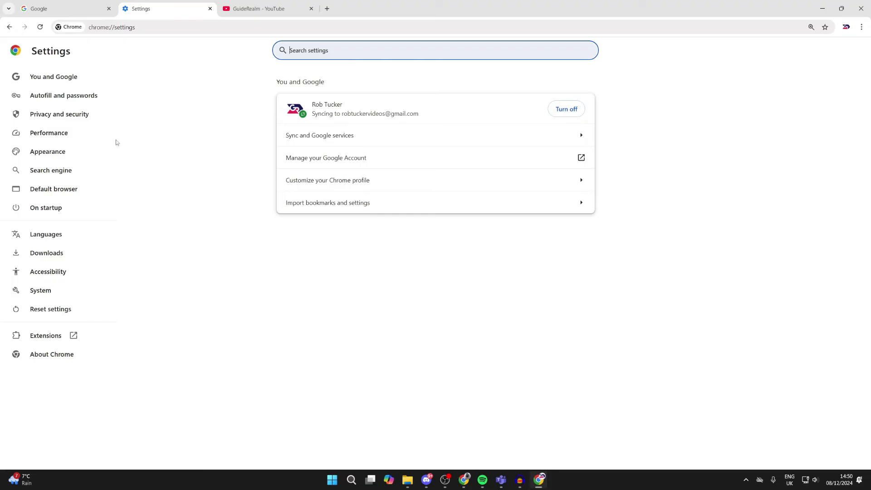
- Turn on Show bookmarks bar under Appearance, then view the GuideRealm YouTube tab
{"action": "left_click", "coordinate": [64, 158]}
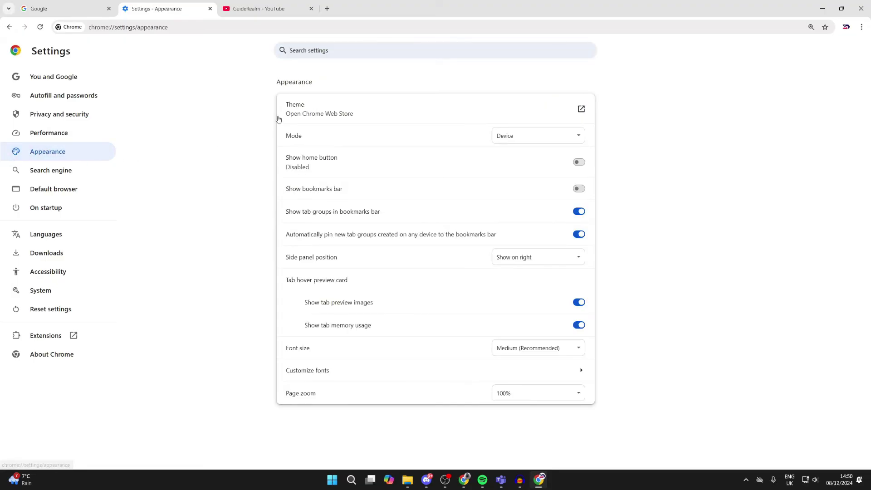
{"action": "left_click", "coordinate": [330, 197]}
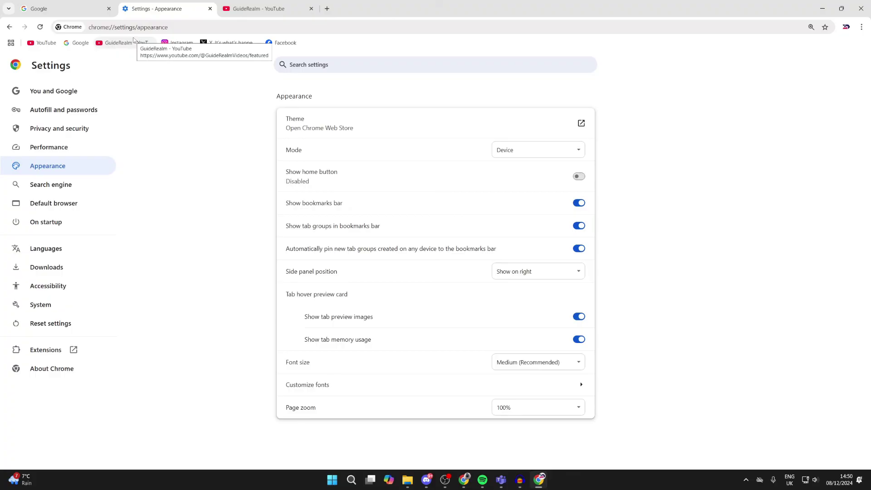
{"action": "left_click", "coordinate": [268, 7]}
- Cycle through the other open tabs, including Google, to confirm the bookmarks bar shows
{"action": "left_click", "coordinate": [162, 6]}
{"action": "left_click", "coordinate": [93, 6]}
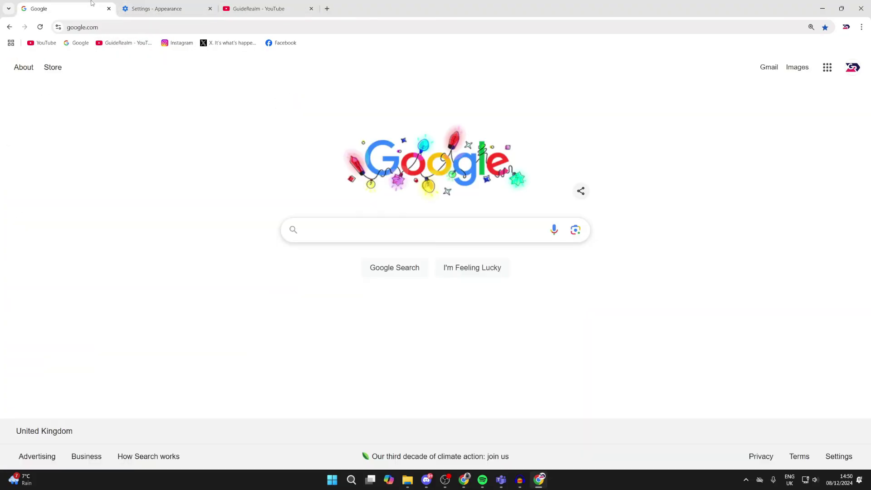
{"action": "left_click", "coordinate": [157, 7]}
{"action": "left_click", "coordinate": [256, 6]}
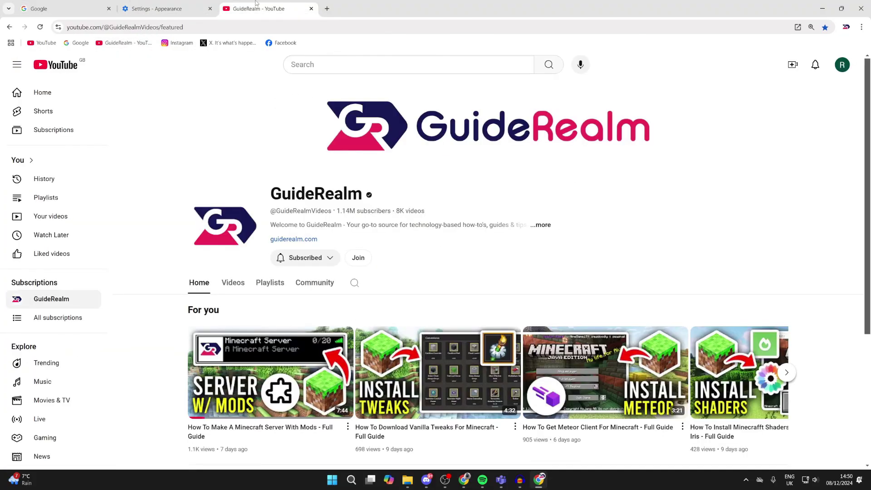